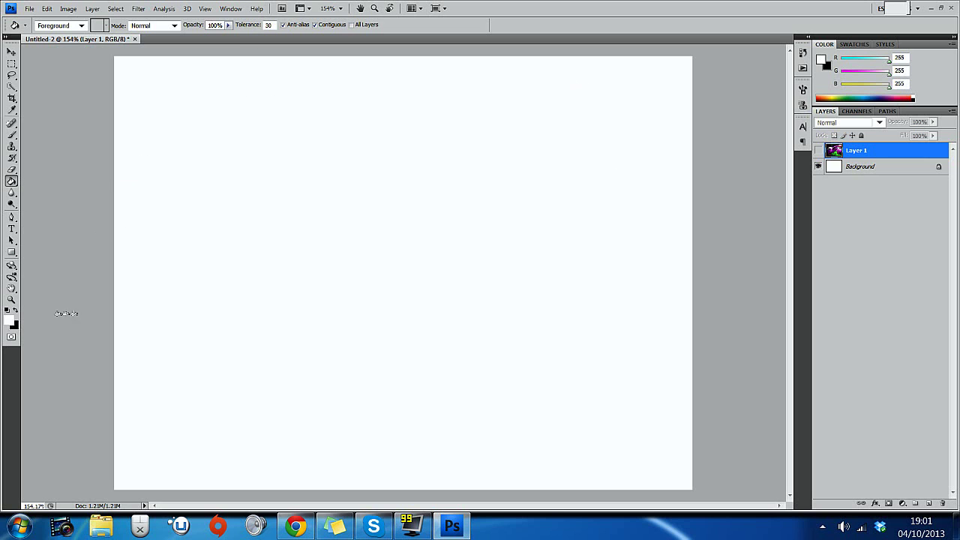
Fill the Background layer with black using the Paint Bucket.
{"action": "left_click", "coordinate": [15, 311]}
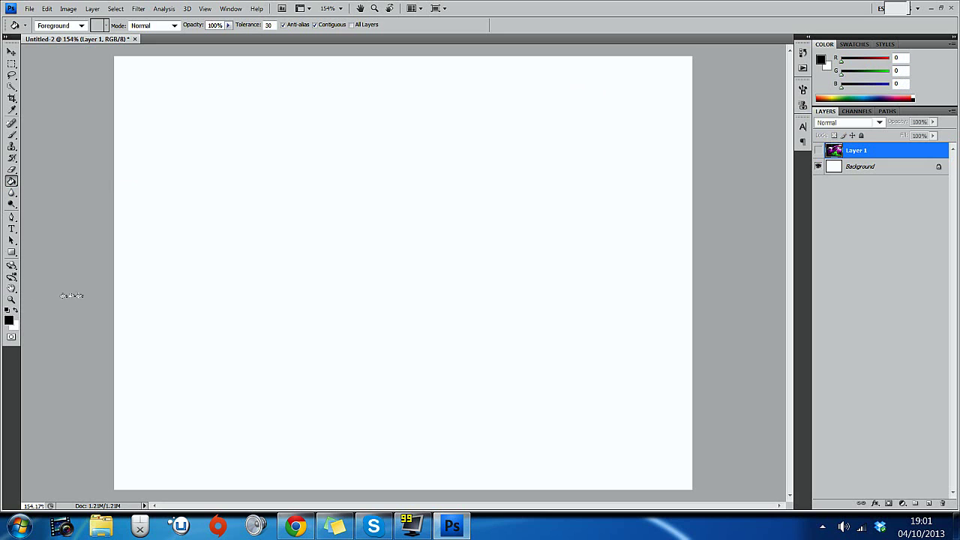
{"action": "left_click", "coordinate": [423, 288]}
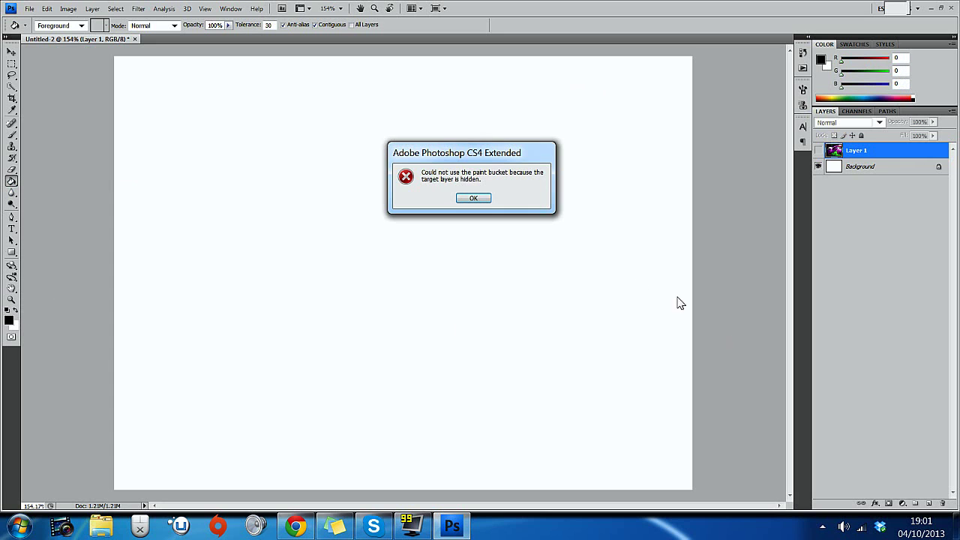
{"action": "left_click", "coordinate": [474, 199]}
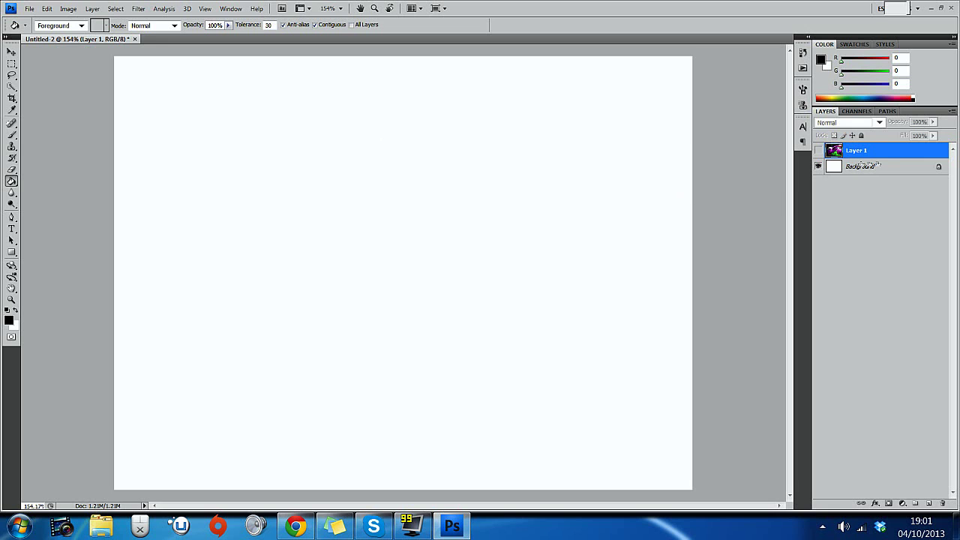
{"action": "left_click", "coordinate": [862, 166]}
{"action": "left_click", "coordinate": [447, 177]}
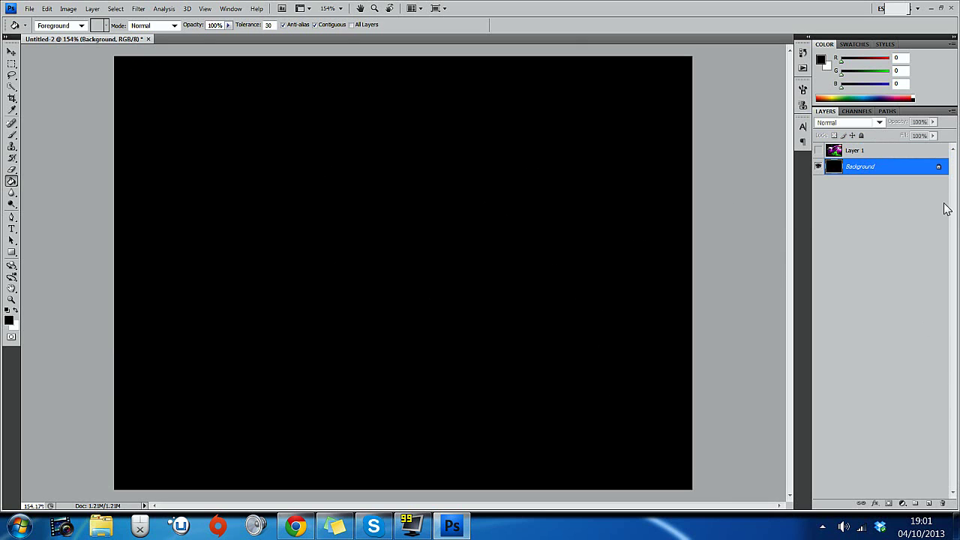
Make Layer 1 visible and duplicate it.
{"action": "left_click", "coordinate": [818, 150]}
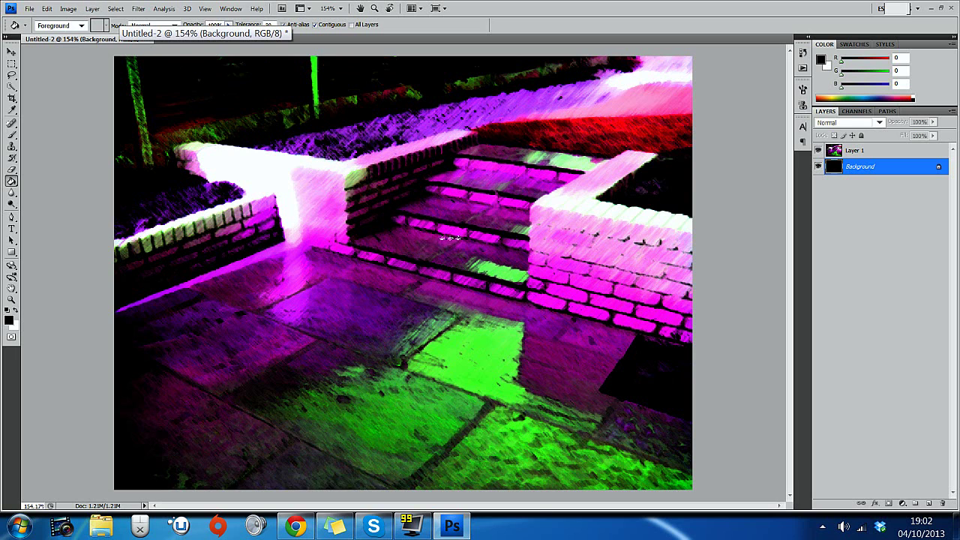
{"action": "left_click_drag", "start_coordinate": [893, 151], "coordinate": [931, 503]}
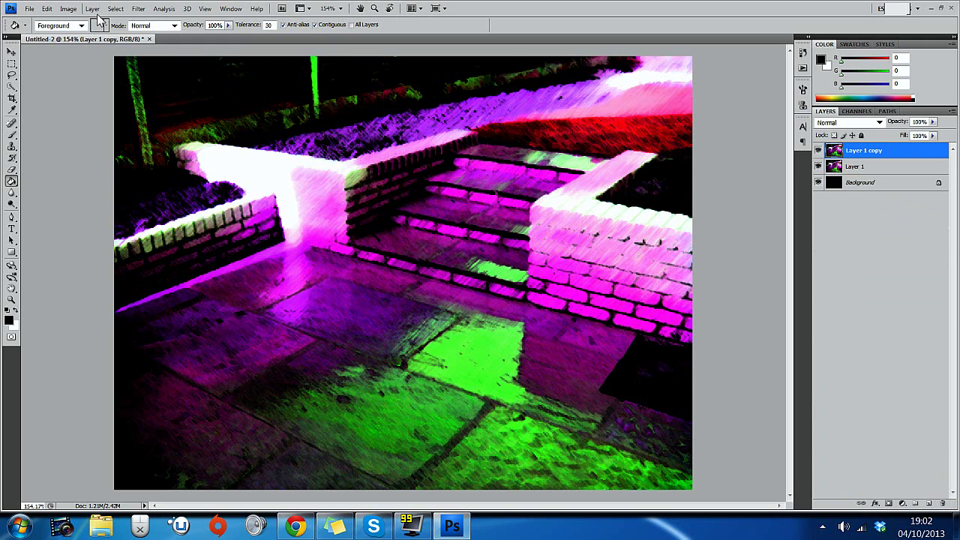
Skew the duplicated Layer 1 copy horizontally by 45° and apply the transform.
{"action": "left_click", "coordinate": [138, 9]}
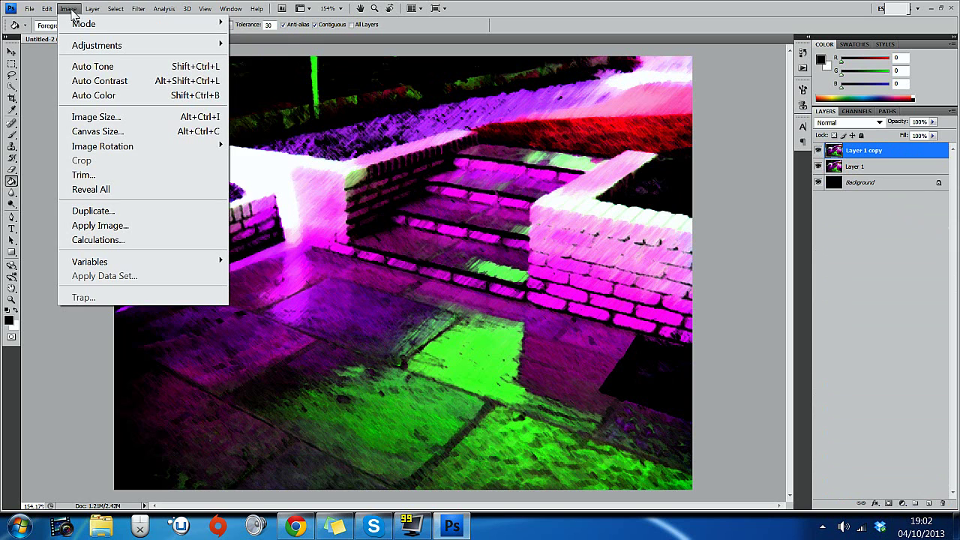
{"action": "left_click", "coordinate": [46, 9]}
{"action": "left_click", "coordinate": [47, 9]}
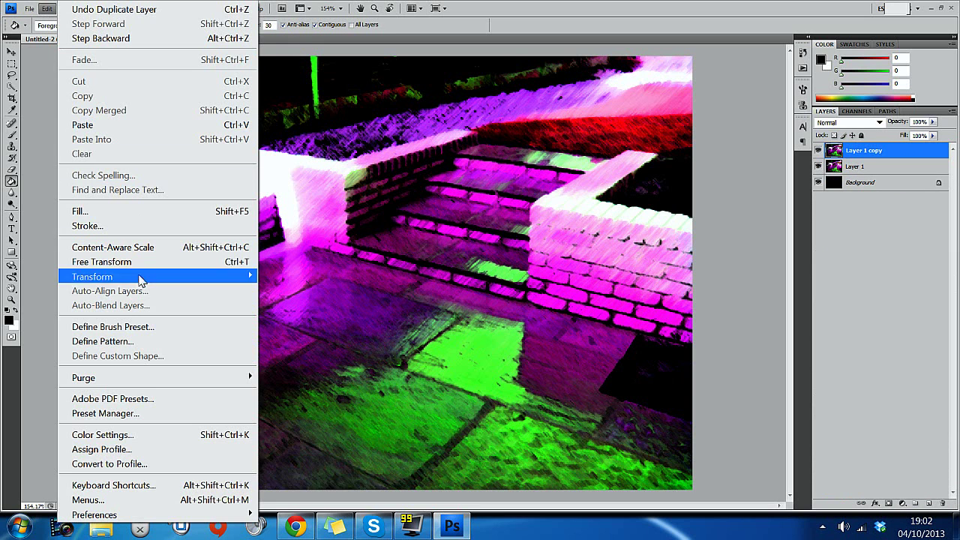
{"action": "mouse_move", "coordinate": [146, 277]}
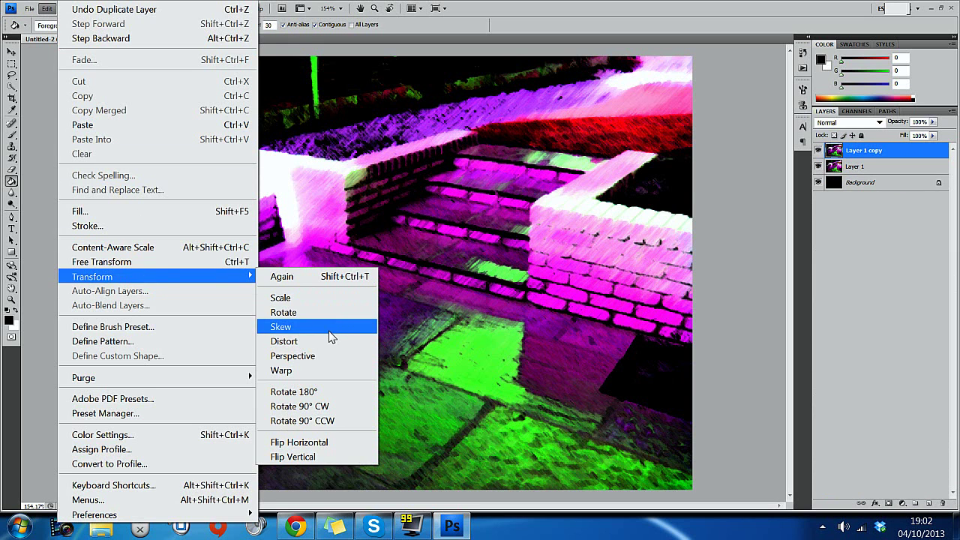
{"action": "left_click", "coordinate": [330, 328]}
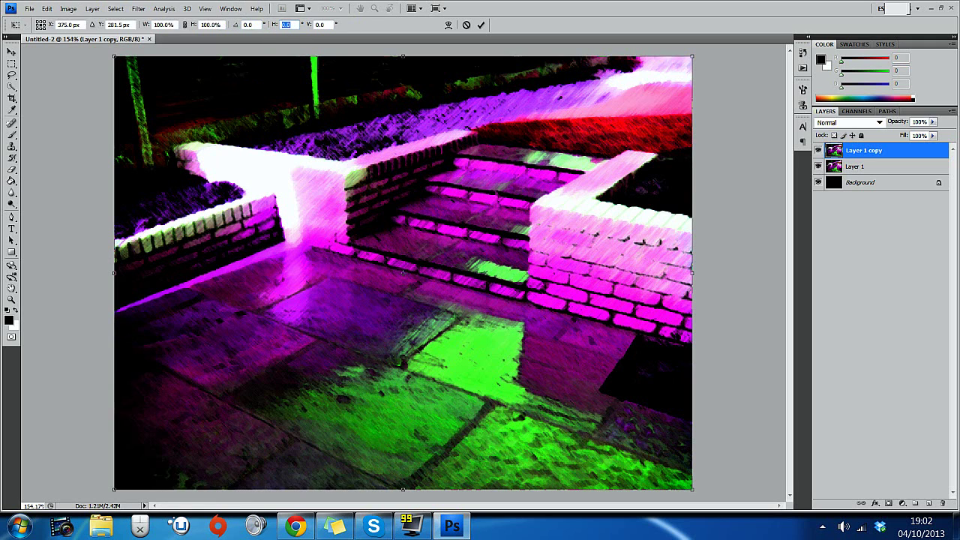
{"action": "type", "text": "45"}
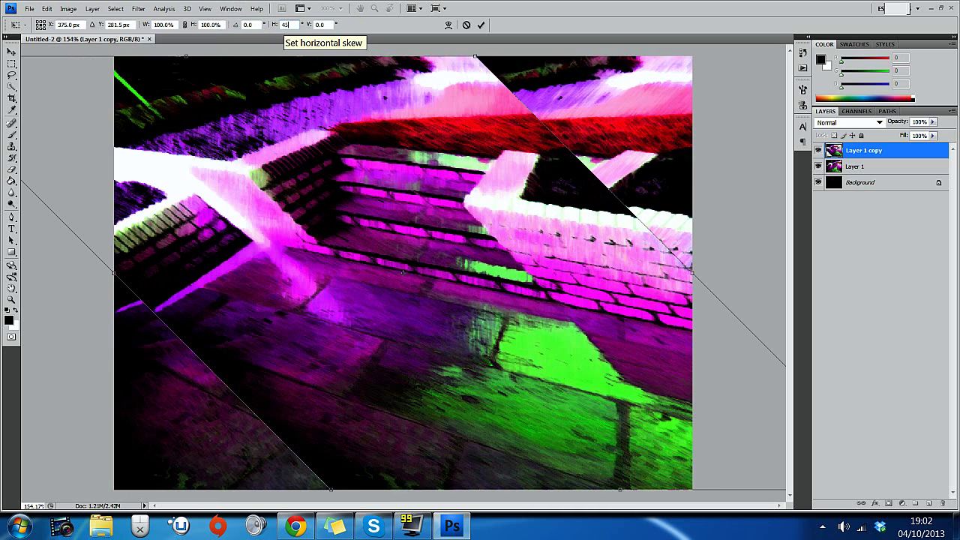
{"action": "key", "text": "Return"}
{"action": "key", "text": "g"}
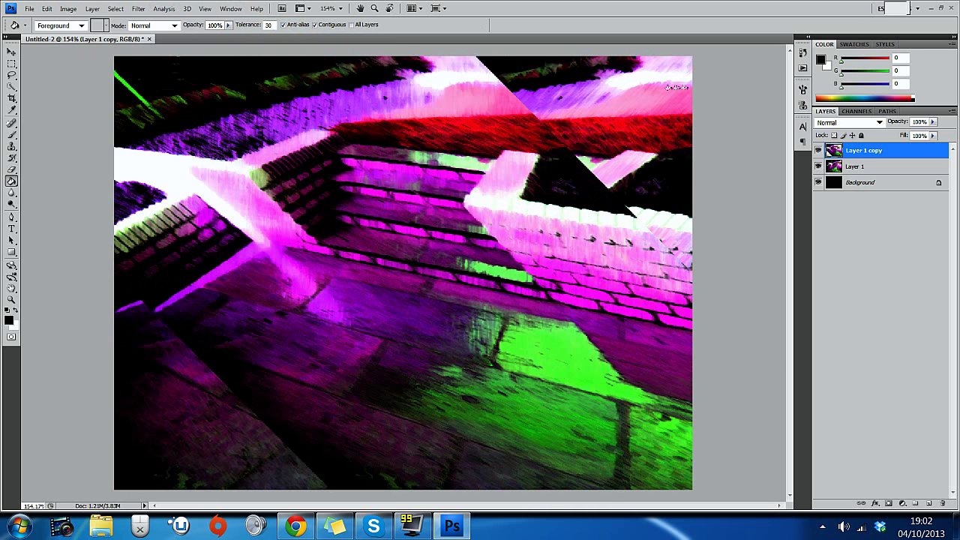
Apply the Mosaic filter to Layer 1 copy with a cell size of 15 square.
{"action": "left_click", "coordinate": [137, 9]}
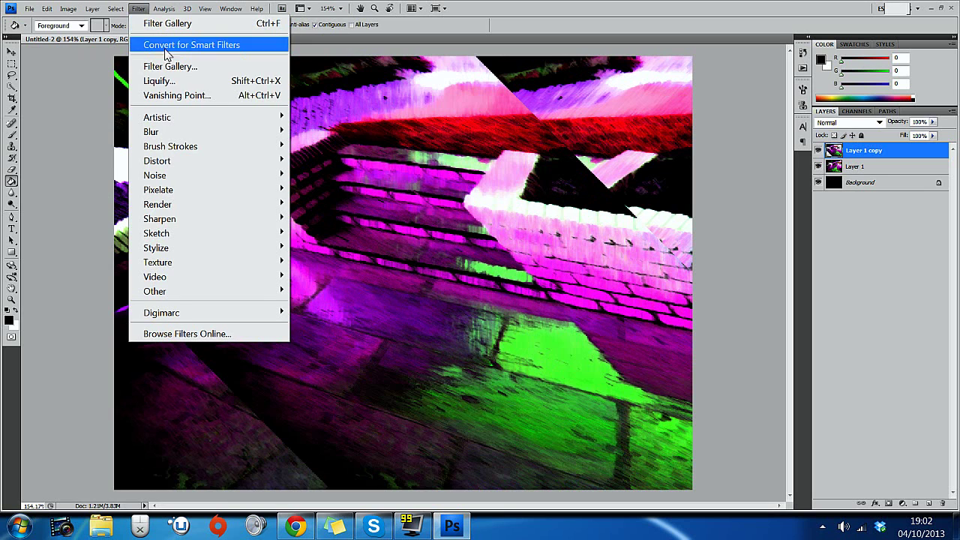
{"action": "mouse_move", "coordinate": [215, 194]}
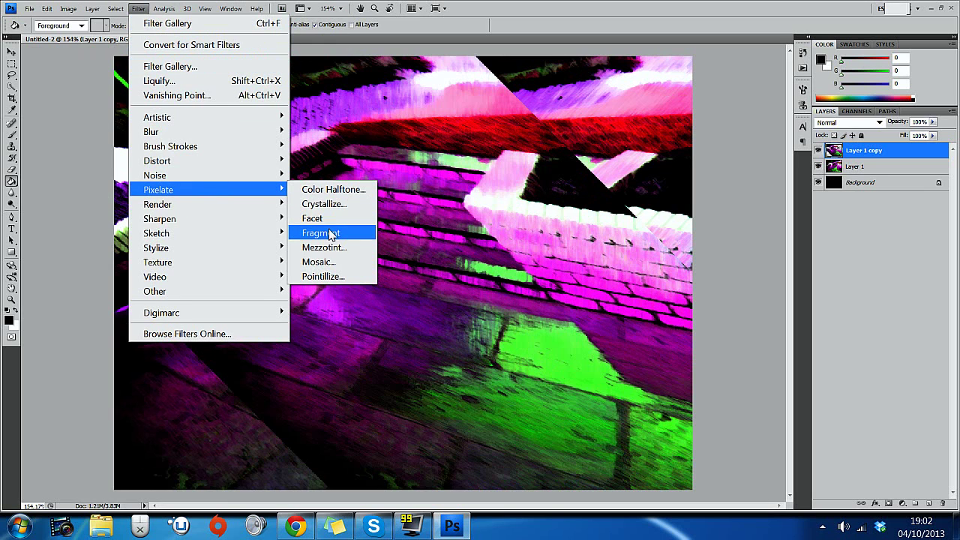
{"action": "left_click", "coordinate": [331, 266]}
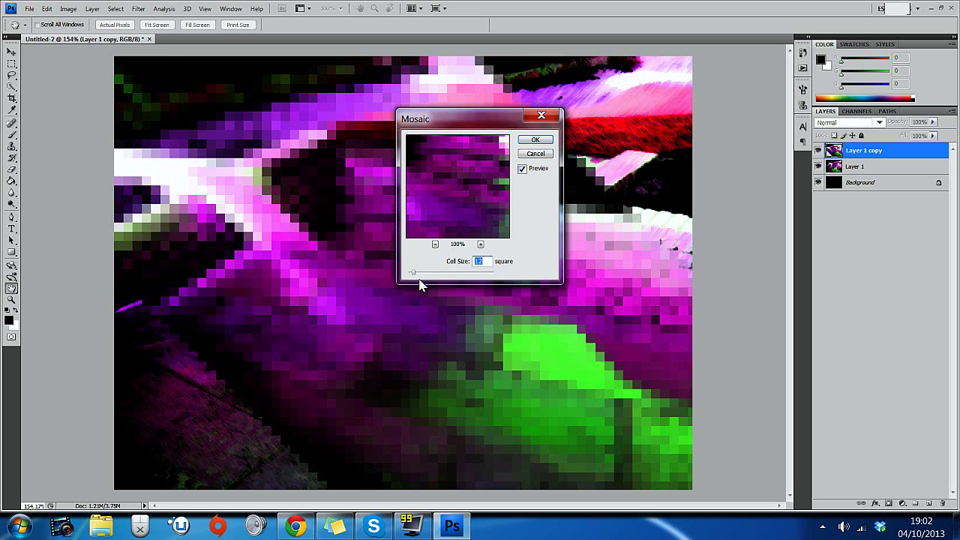
{"action": "left_click_drag", "start_coordinate": [421, 279], "coordinate": [415, 275]}
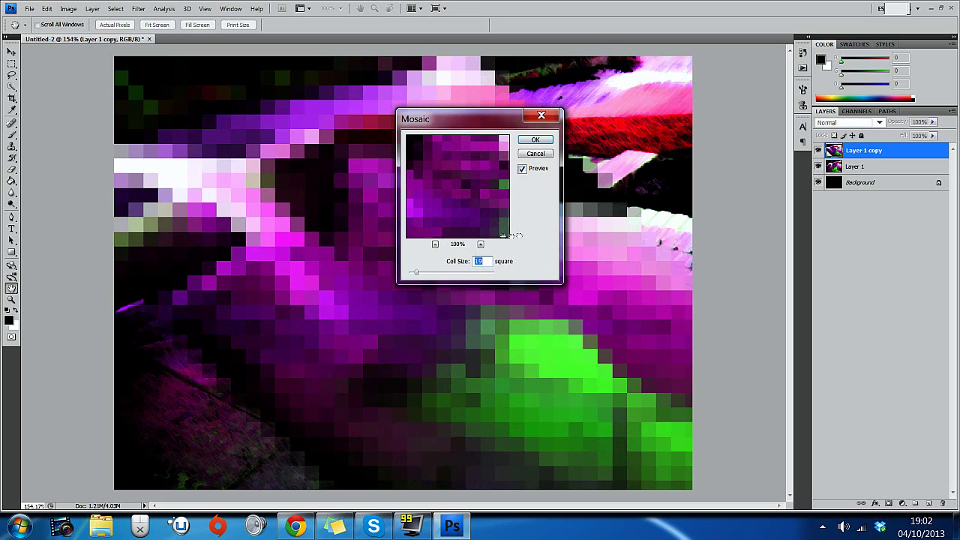
{"action": "type", "text": "15"}
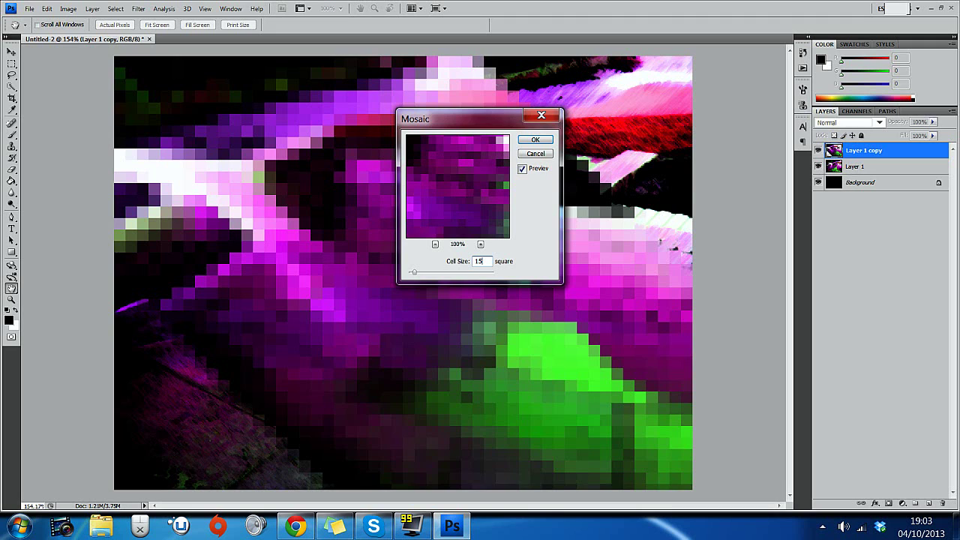
{"action": "key", "text": "Return"}
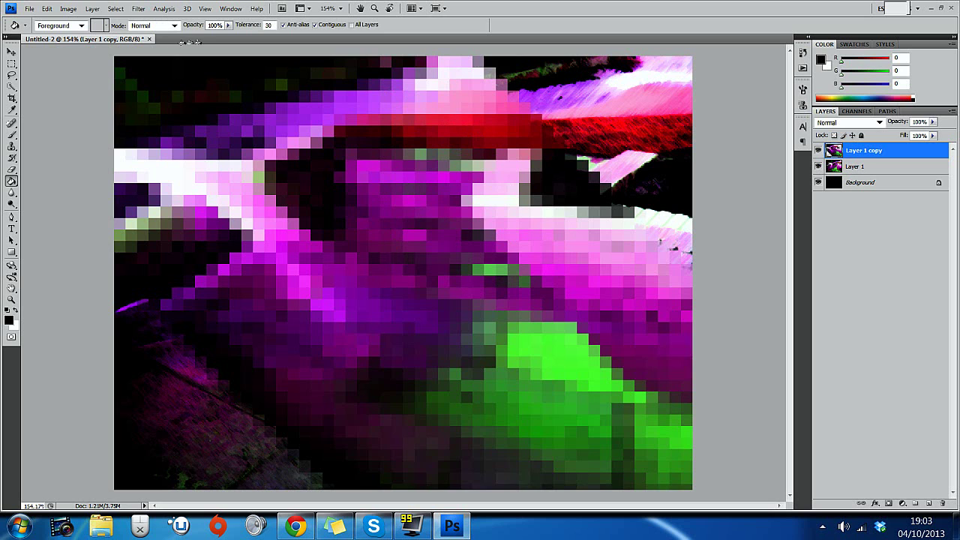
Skew the pixelated Layer 1 copy horizontally by -46° and apply the transform.
{"action": "left_click", "coordinate": [68, 13]}
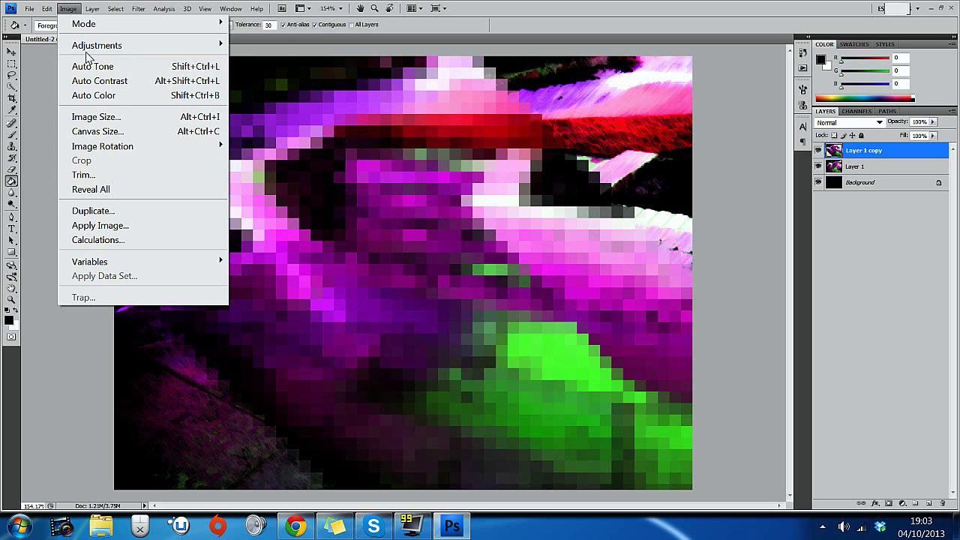
{"action": "mouse_move", "coordinate": [46, 13]}
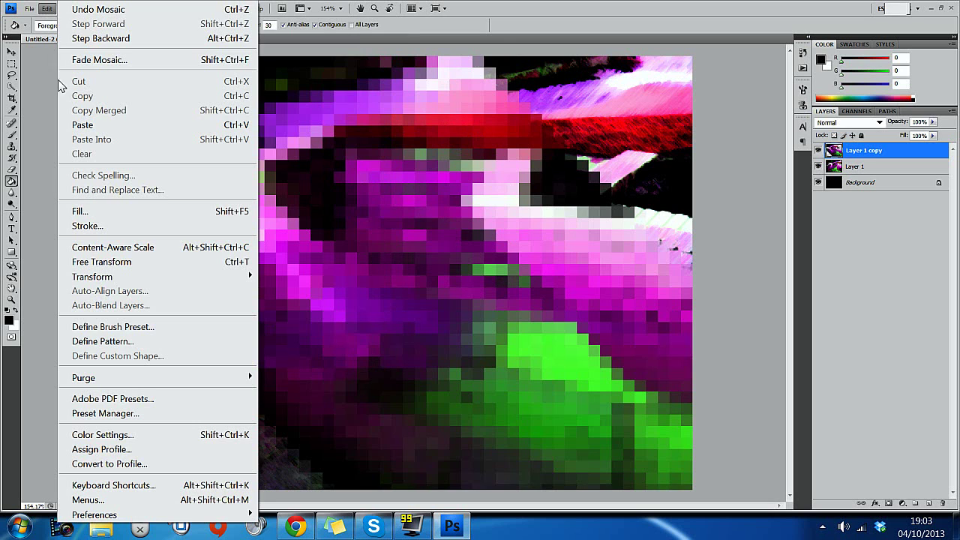
{"action": "mouse_move", "coordinate": [150, 277]}
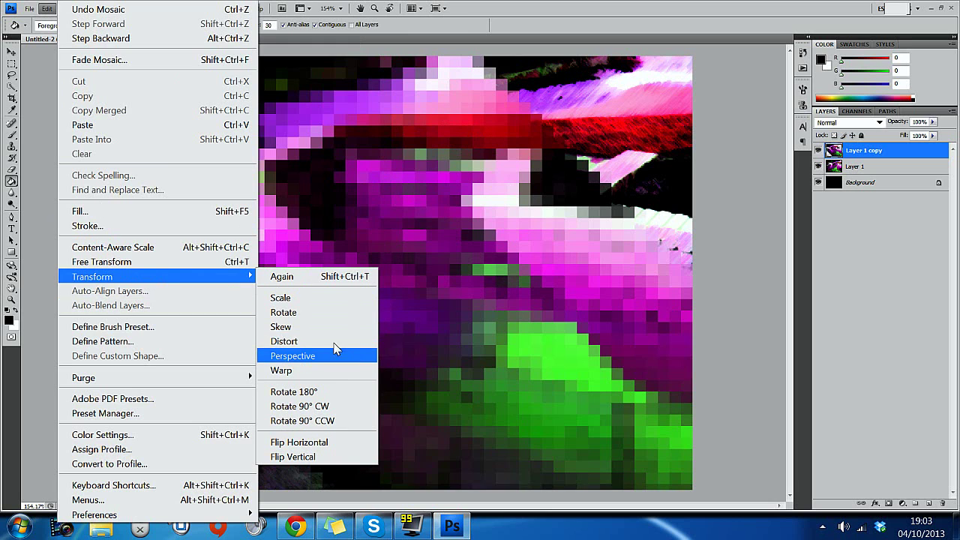
{"action": "left_click", "coordinate": [337, 328]}
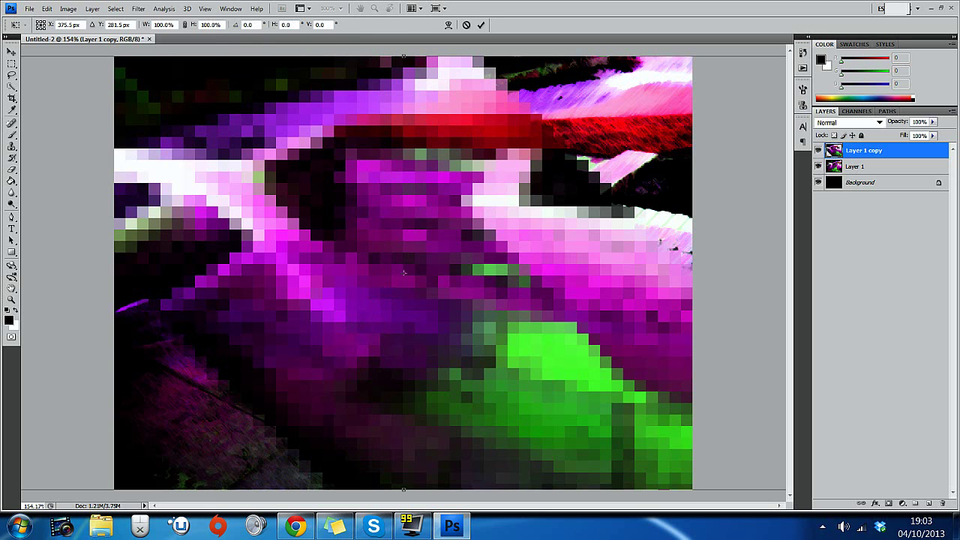
{"action": "left_click", "coordinate": [275, 25]}
{"action": "type", "text": "-46"}
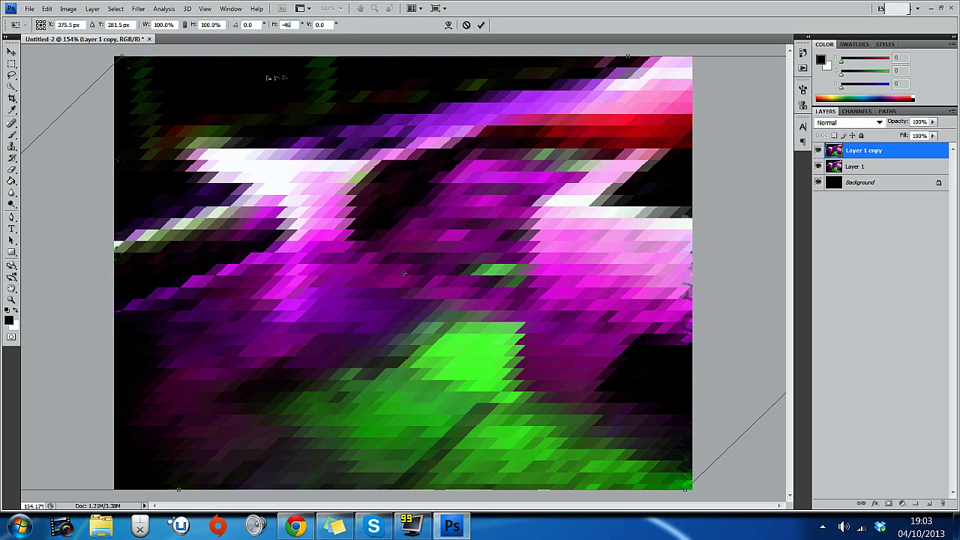
{"action": "key", "text": "Return"}
{"action": "key", "text": "g"}
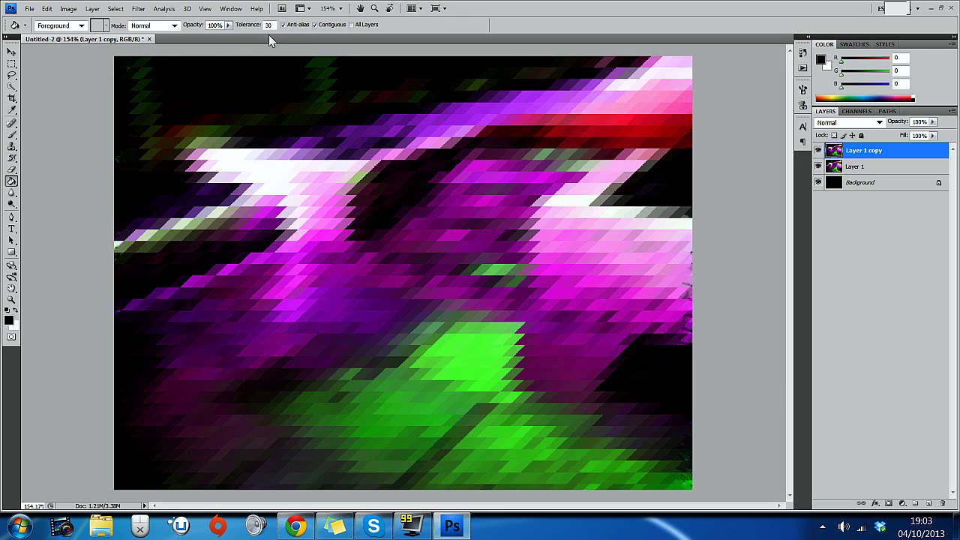
Set the opacity of Layer 1 copy to 50% and deselect the layer.
{"action": "left_click", "coordinate": [933, 123]}
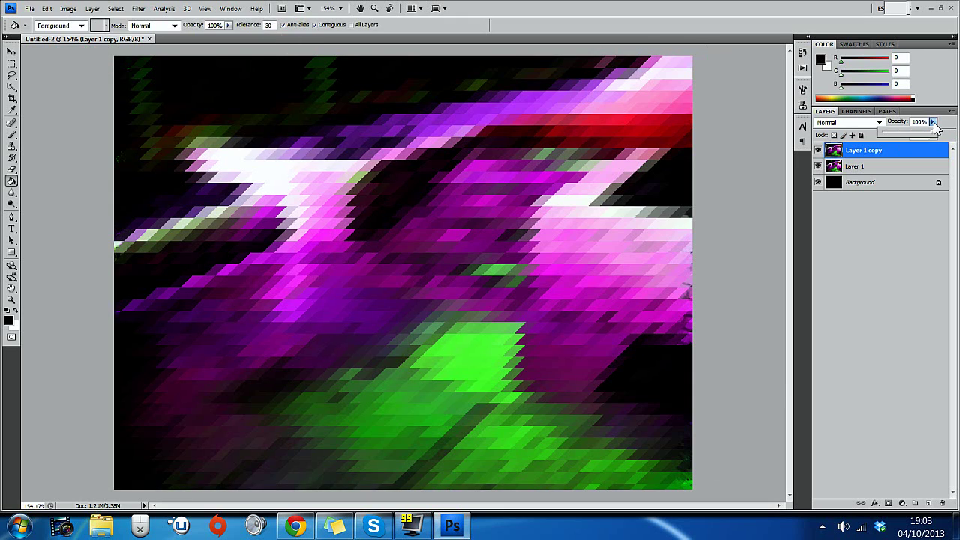
{"action": "left_click", "coordinate": [933, 122]}
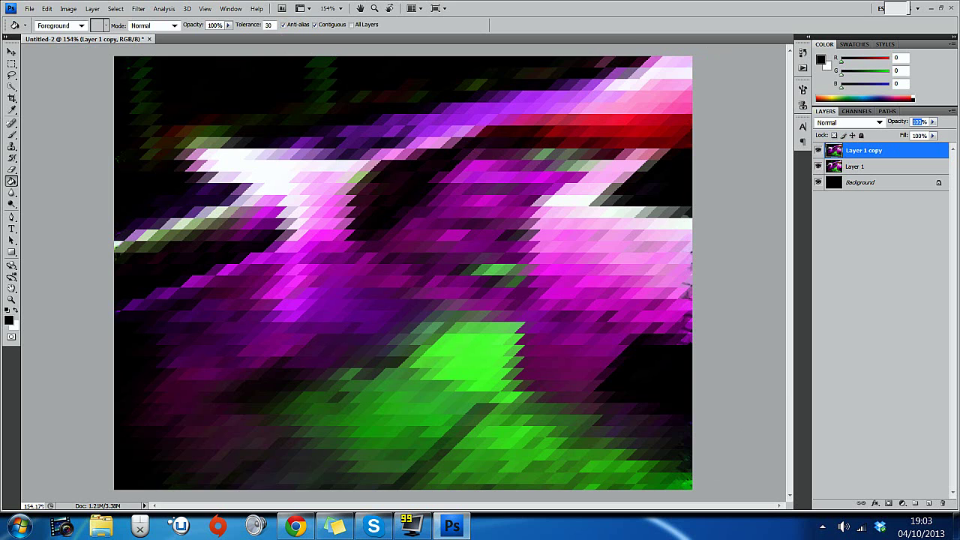
{"action": "type", "text": "50"}
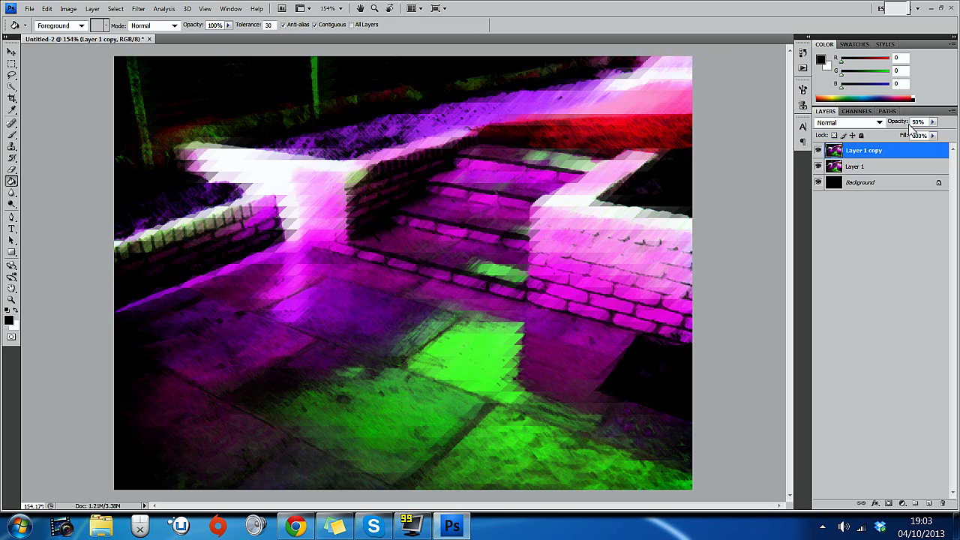
{"action": "left_click", "coordinate": [870, 229]}
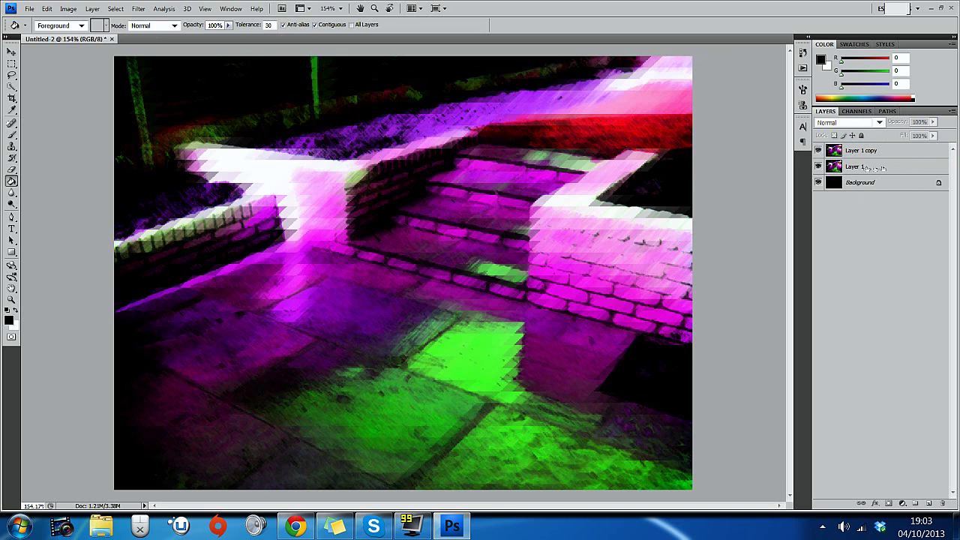
Skew the original Layer 1 horizontally by -45° and apply the transform.
{"action": "left_click", "coordinate": [874, 168]}
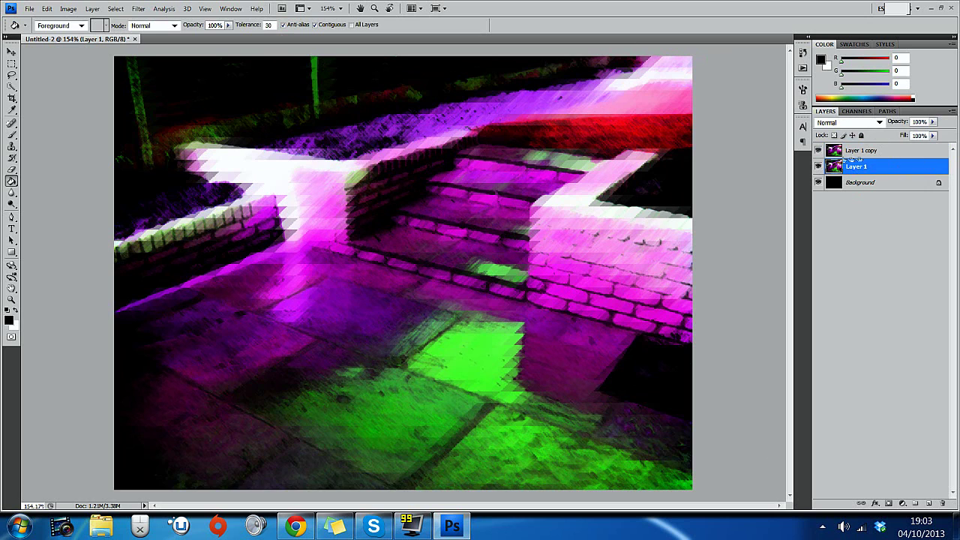
{"action": "left_click", "coordinate": [46, 9]}
{"action": "mouse_move", "coordinate": [179, 276]}
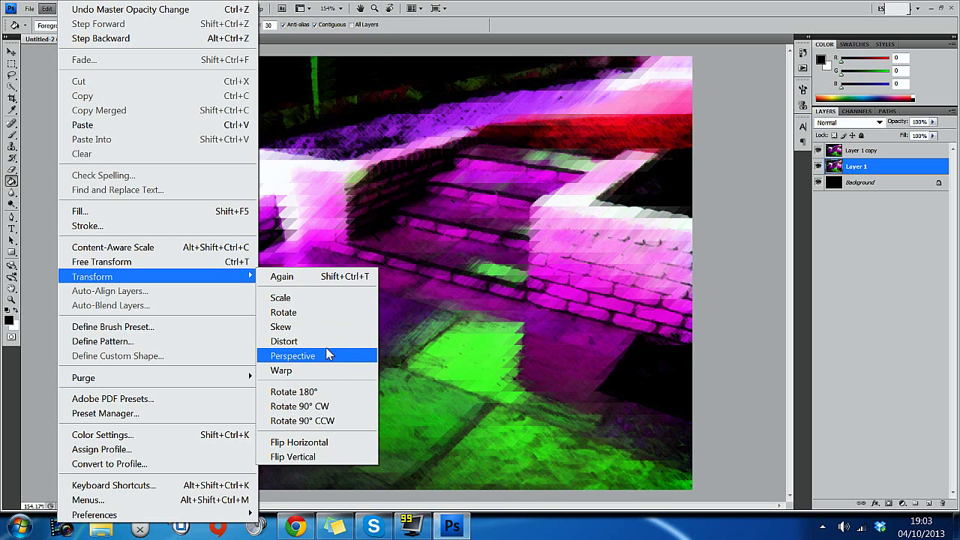
{"action": "left_click", "coordinate": [330, 328]}
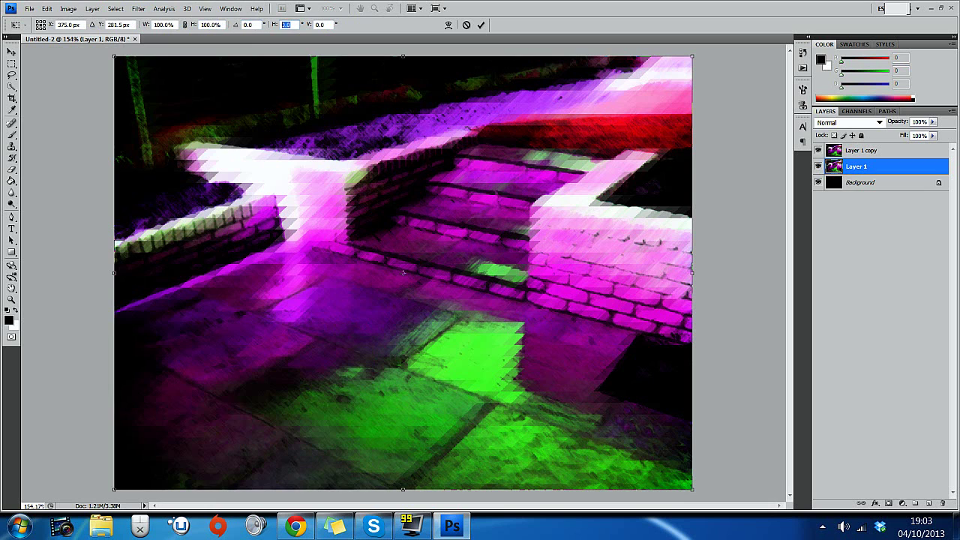
{"action": "type", "text": "-"}
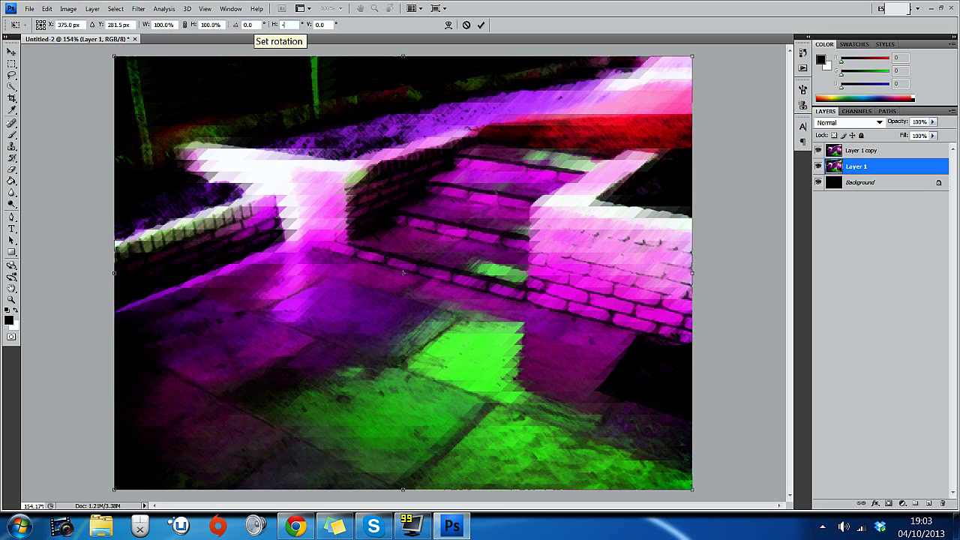
{"action": "type", "text": "45"}
{"action": "key", "text": "Return"}
{"action": "key", "text": "Return"}
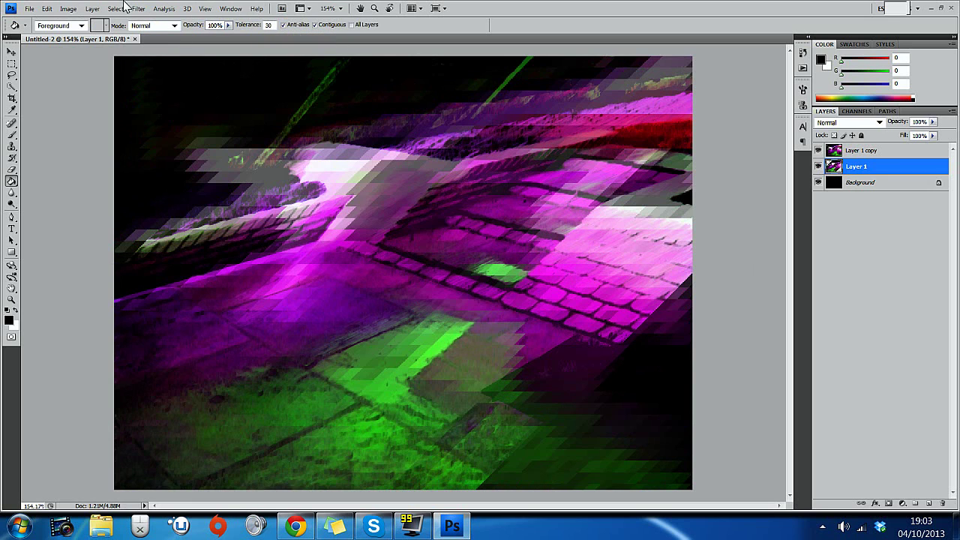
Reapply the last Mosaic filter to the skewed Layer 1.
{"action": "left_click", "coordinate": [138, 8]}
{"action": "mouse_move", "coordinate": [163, 9]}
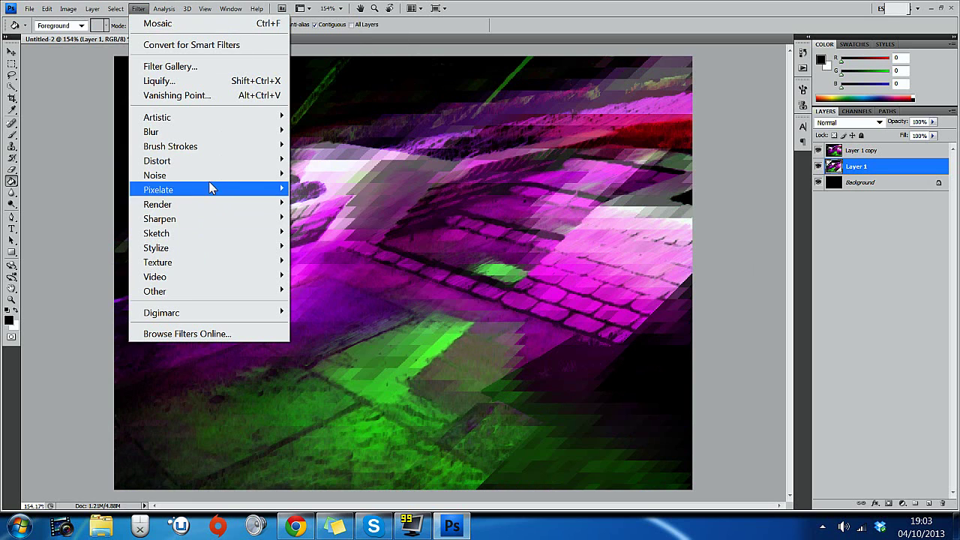
{"action": "left_click", "coordinate": [138, 8]}
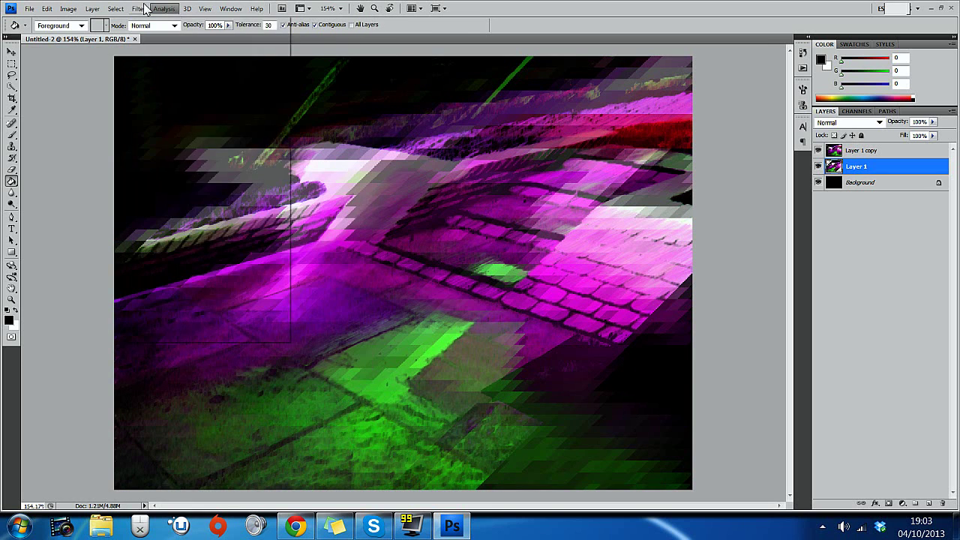
{"action": "left_click", "coordinate": [138, 9]}
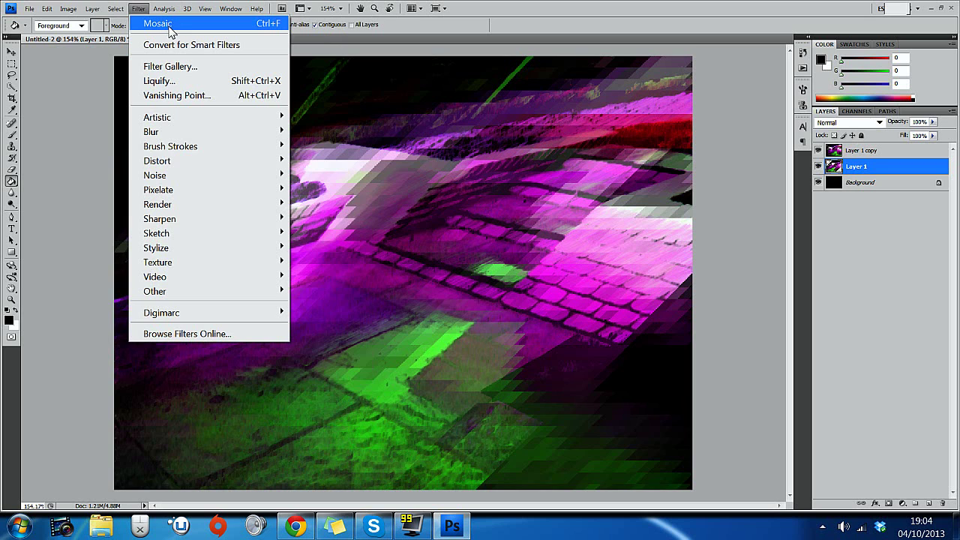
{"action": "left_click", "coordinate": [178, 29]}
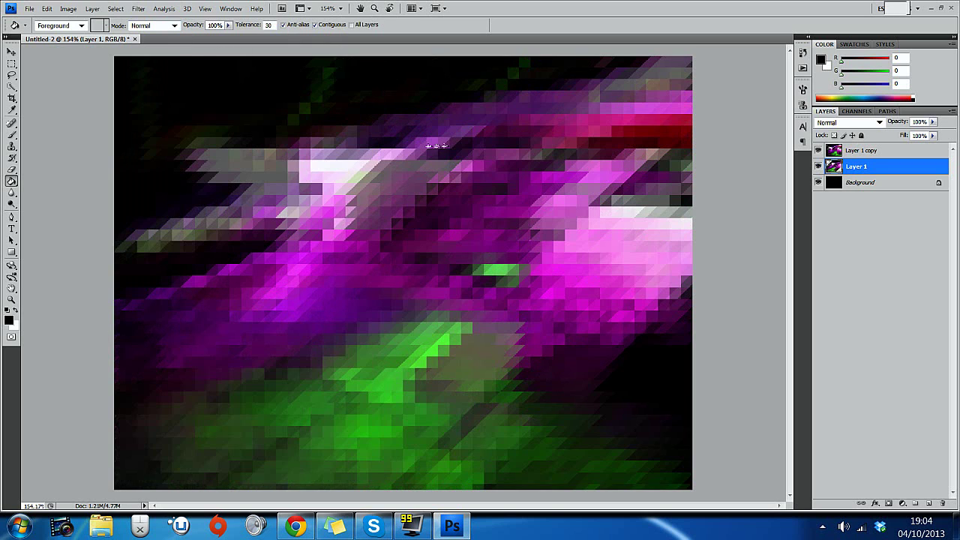
Skew the pixelated Layer 1 horizontally by 45° and apply the transform.
{"action": "left_click", "coordinate": [53, 10]}
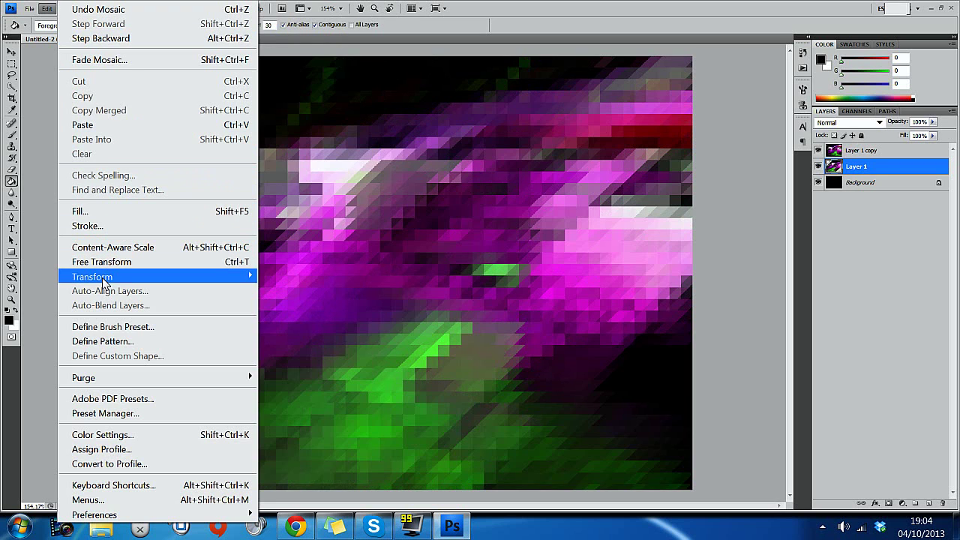
{"action": "mouse_move", "coordinate": [105, 277]}
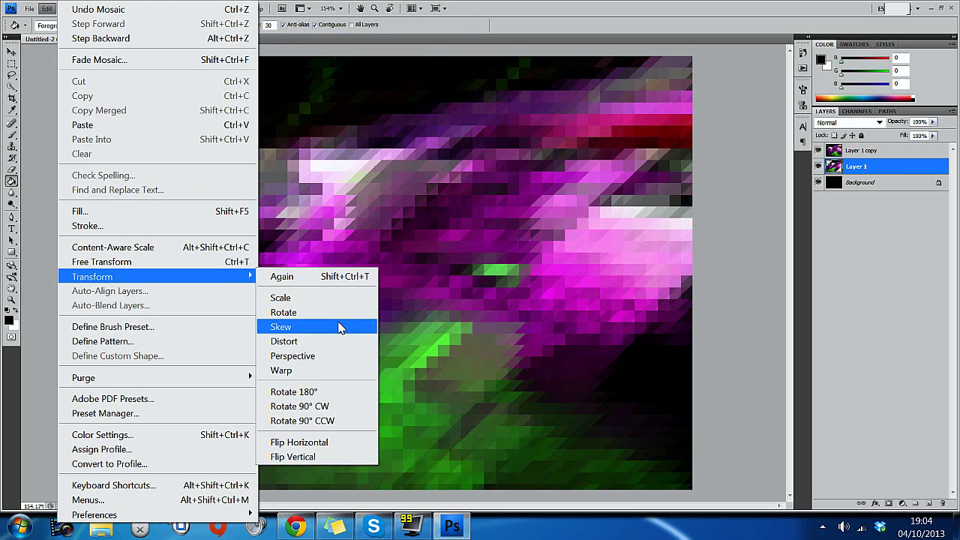
{"action": "left_click", "coordinate": [339, 325]}
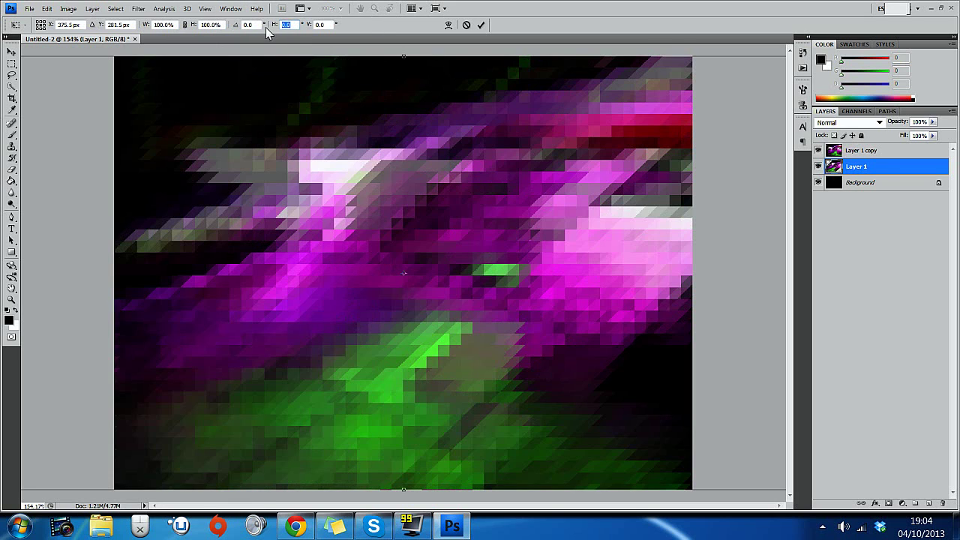
{"action": "type", "text": "45"}
{"action": "key", "text": "Return"}
{"action": "key", "text": "Return"}
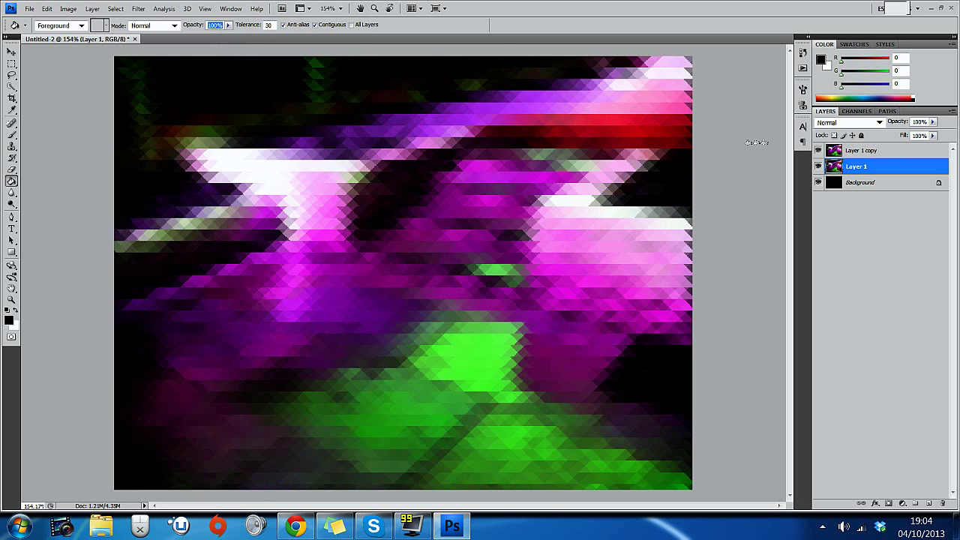
{"action": "key", "text": "Return"}
Convert the Background into the regular layer Layer 0, then duplicate it and move the copy above all other layers.
{"action": "double_click", "coordinate": [915, 182]}
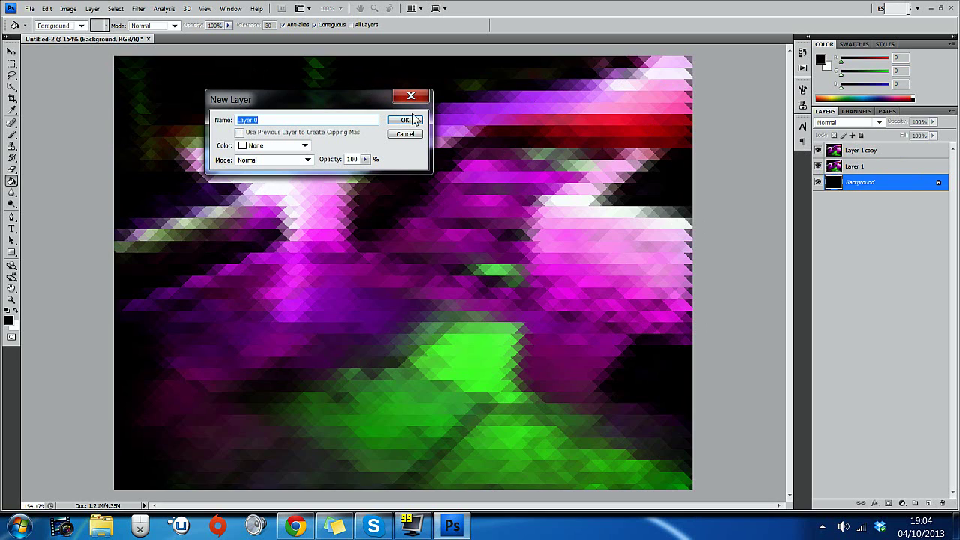
{"action": "left_click", "coordinate": [404, 121]}
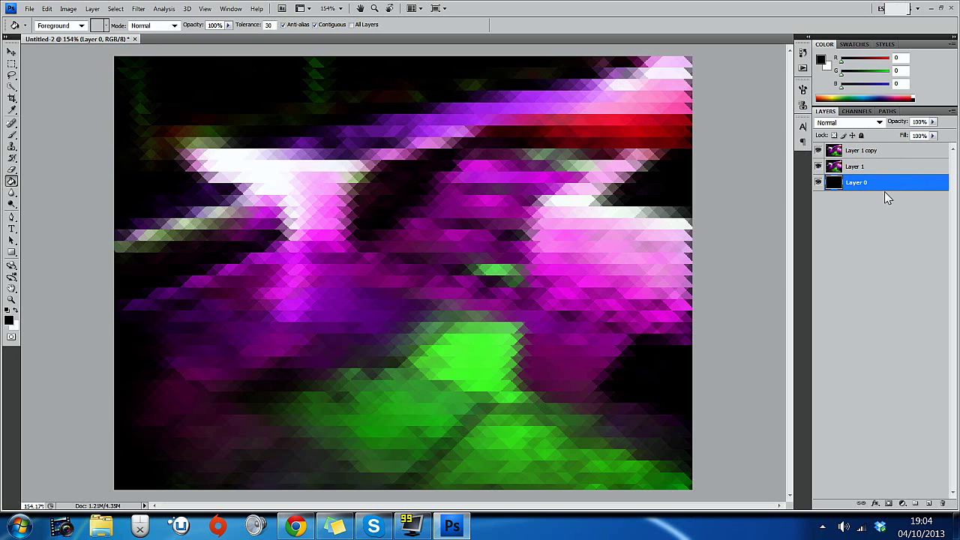
{"action": "left_click_drag", "start_coordinate": [904, 191], "coordinate": [929, 502]}
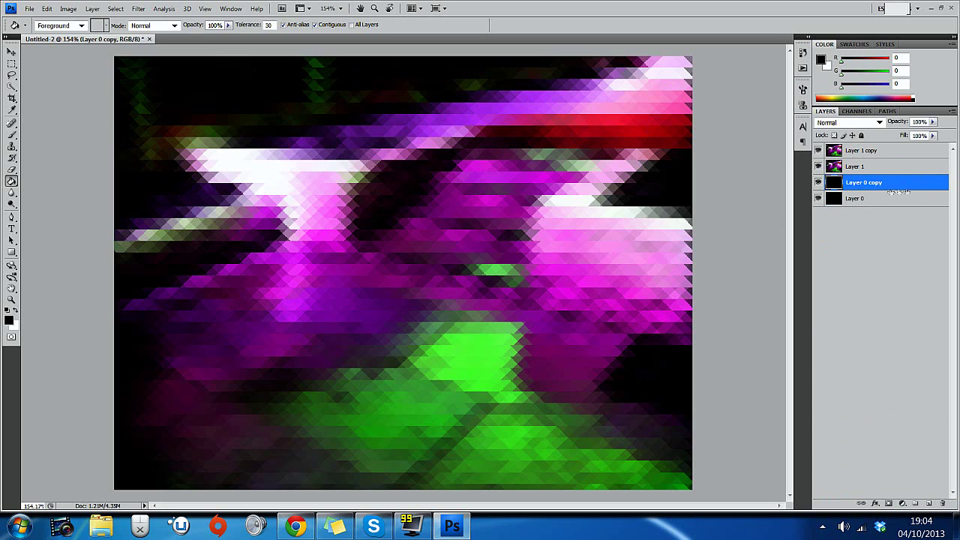
{"action": "left_click_drag", "start_coordinate": [900, 187], "coordinate": [905, 147]}
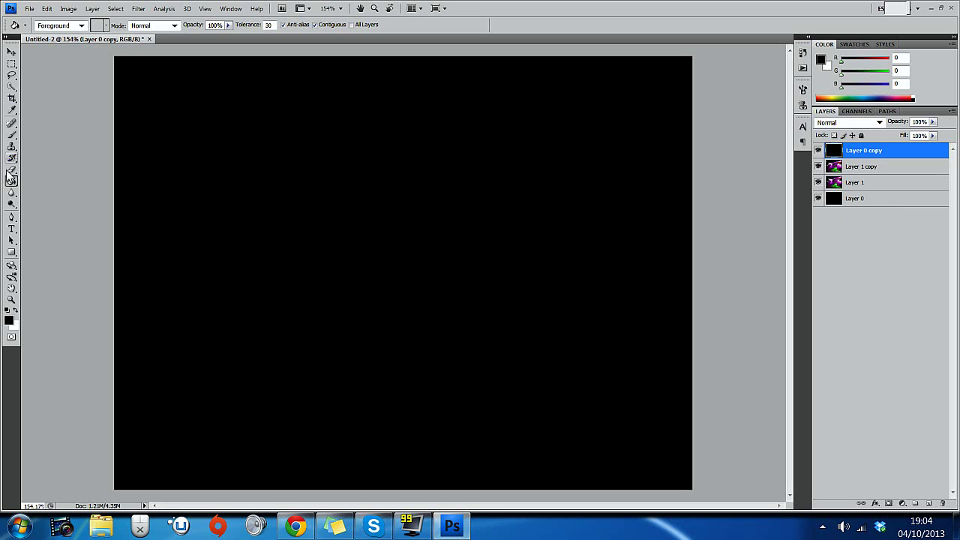
Clear the middle of Layer 0 copy twice through a large rectangular marquee selection with 150 px feather, then deselect.
{"action": "left_click", "coordinate": [12, 65]}
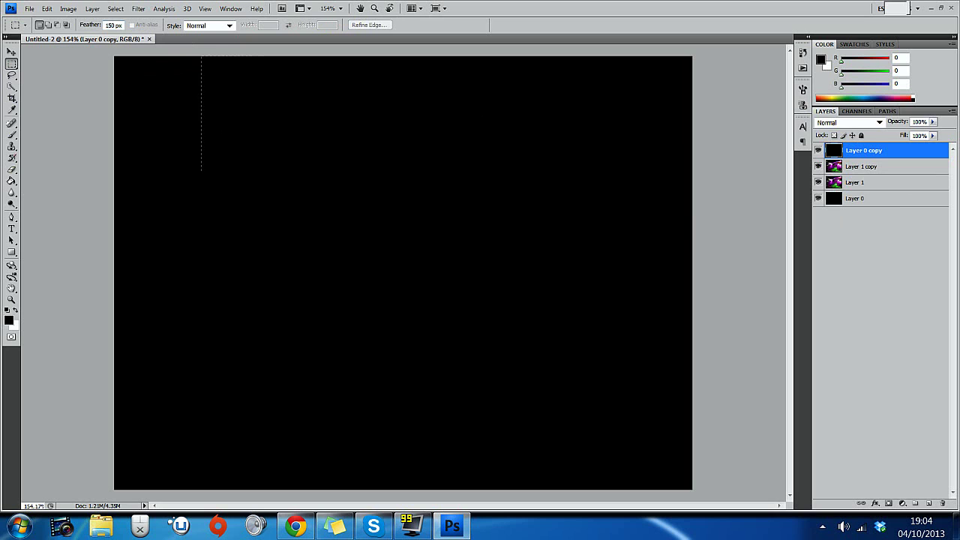
{"action": "left_click_drag", "start_coordinate": [202, 171], "coordinate": [692, 466]}
{"action": "left_click_drag", "start_coordinate": [603, 490], "coordinate": [611, 490]}
{"action": "key", "text": "Delete"}
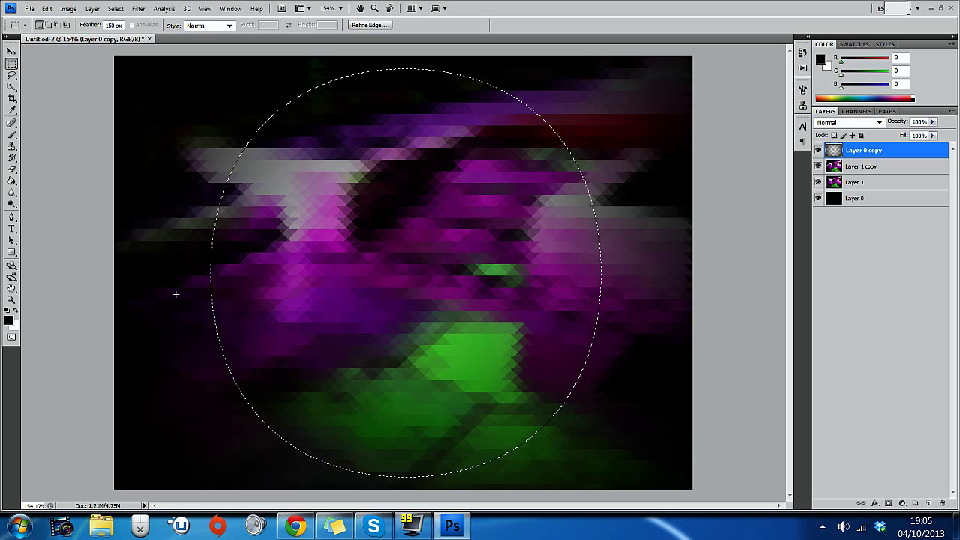
{"action": "key", "text": "Delete"}
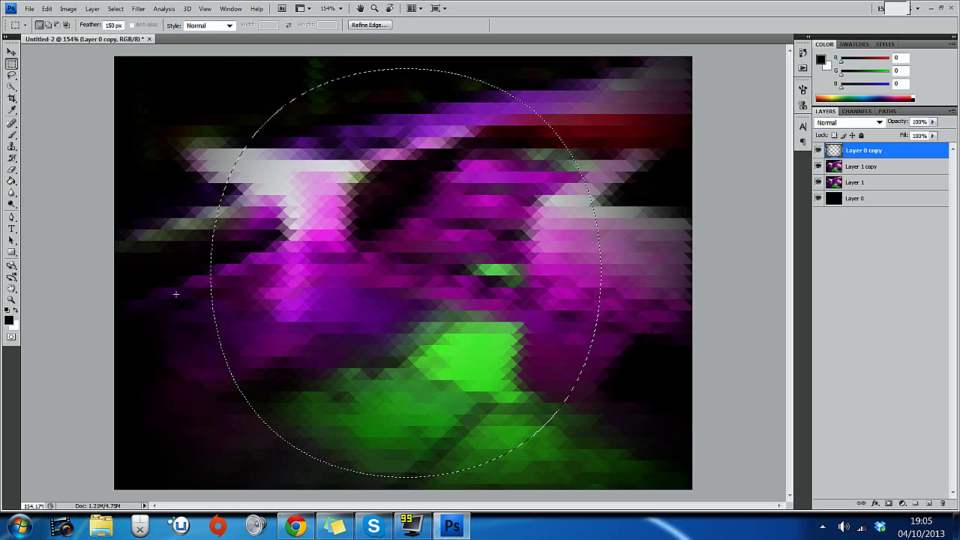
{"action": "key", "text": "Delete"}
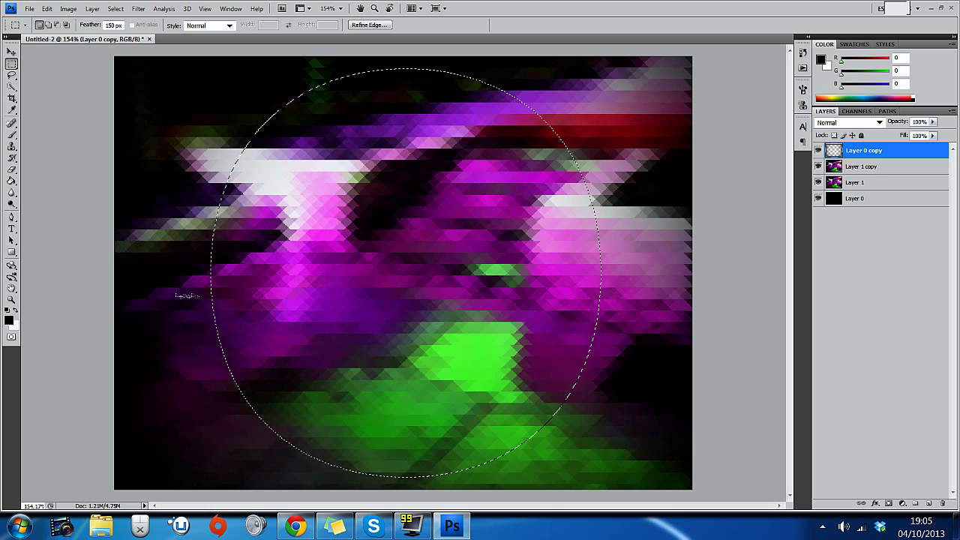
{"action": "key", "text": "ctrl+z"}
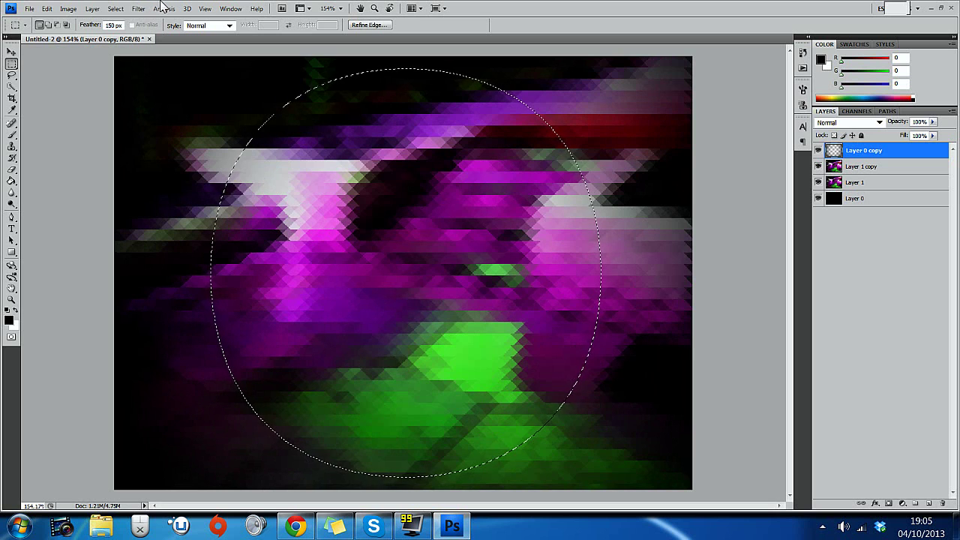
{"action": "left_click", "coordinate": [115, 9]}
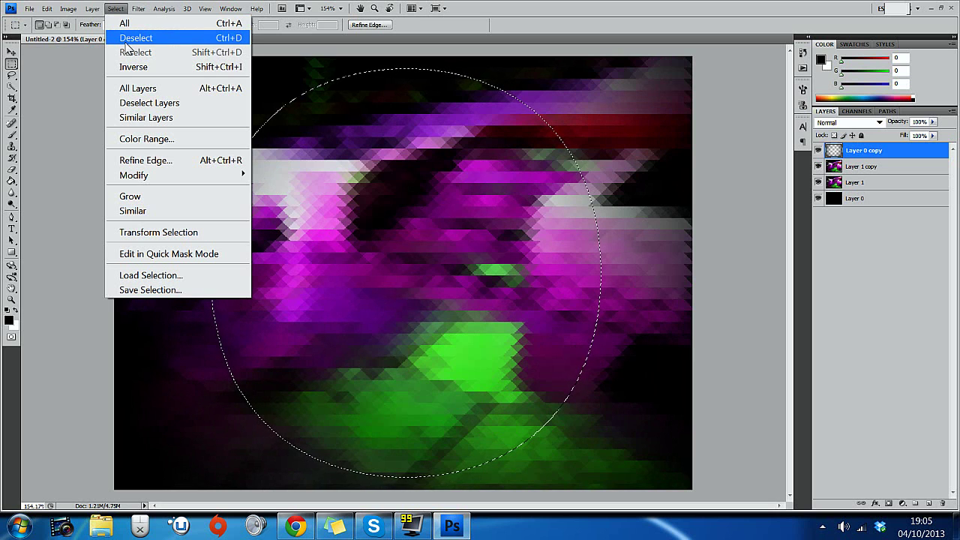
{"action": "left_click", "coordinate": [167, 39]}
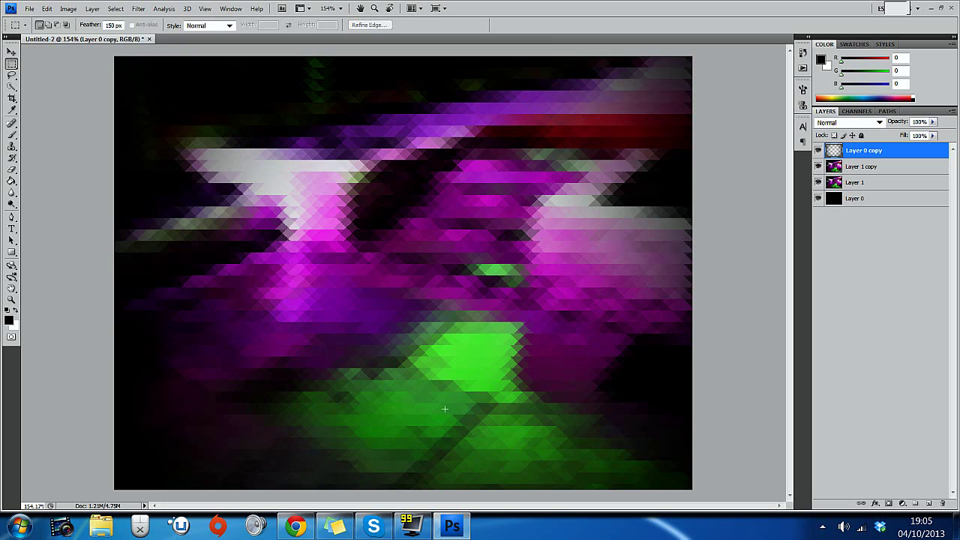
Darken the image's right and left edges on Layer 0 copy with a soft black 200 px brush.
{"action": "left_click", "coordinate": [12, 134]}
{"action": "right_click", "coordinate": [249, 159]}
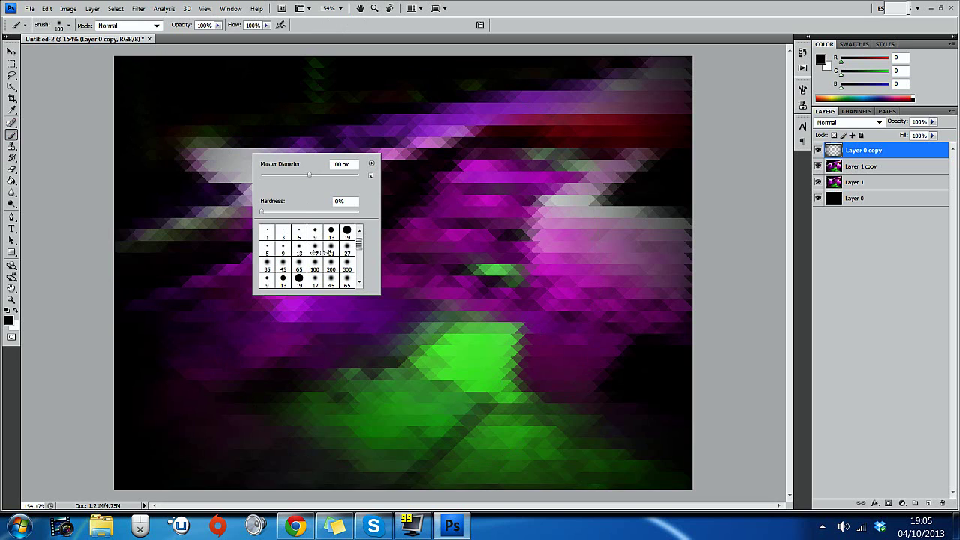
{"action": "left_click", "coordinate": [331, 264]}
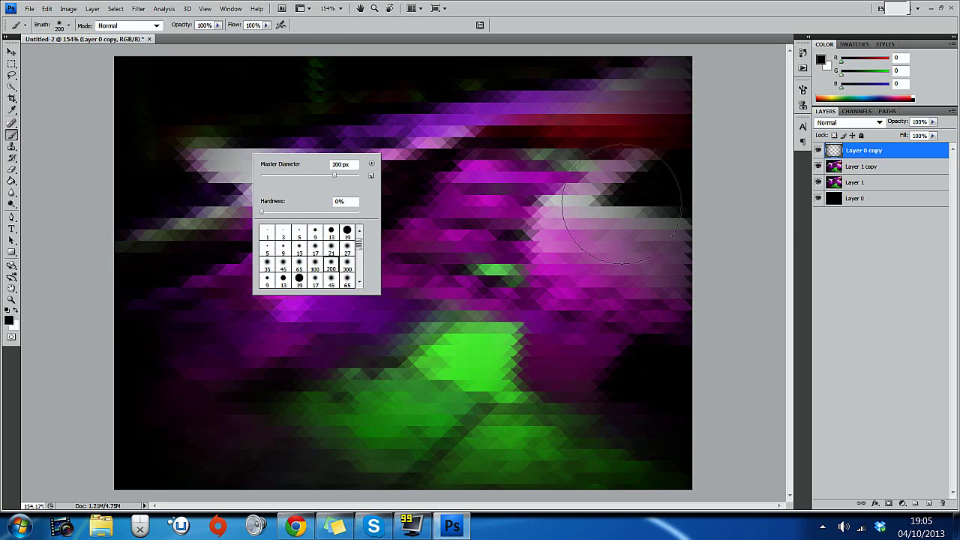
{"action": "key", "text": "Return"}
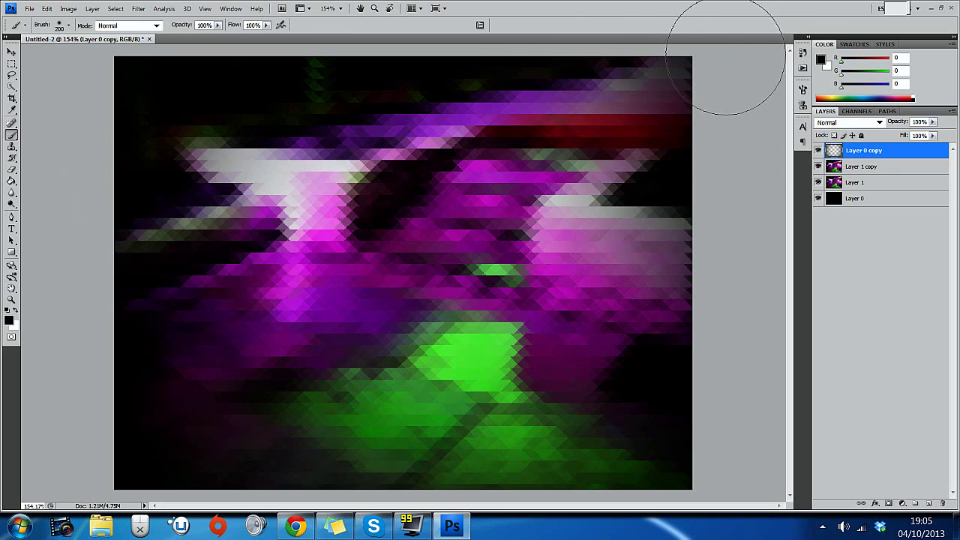
{"action": "mouse_move", "coordinate": [725, 56]}
{"action": "left_mouse_down"}
{"action": "mouse_move", "coordinate": [726, 366]}
{"action": "mouse_move", "coordinate": [707, 454]}
{"action": "mouse_move", "coordinate": [684, 450]}
{"action": "left_mouse_up"}
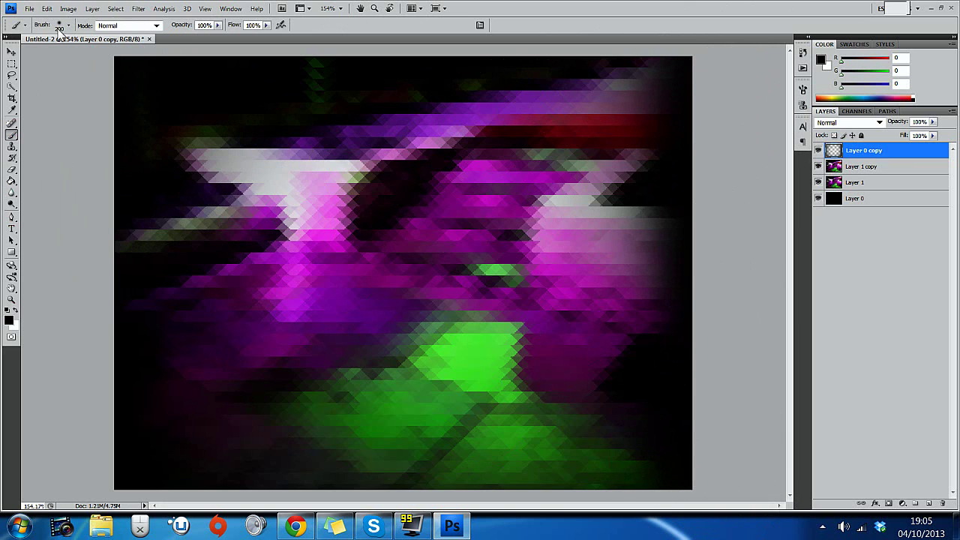
{"action": "mouse_move", "coordinate": [75, 65]}
{"action": "left_mouse_down"}
{"action": "mouse_move", "coordinate": [99, 480]}
{"action": "mouse_move", "coordinate": [90, 482]}
{"action": "left_mouse_up"}
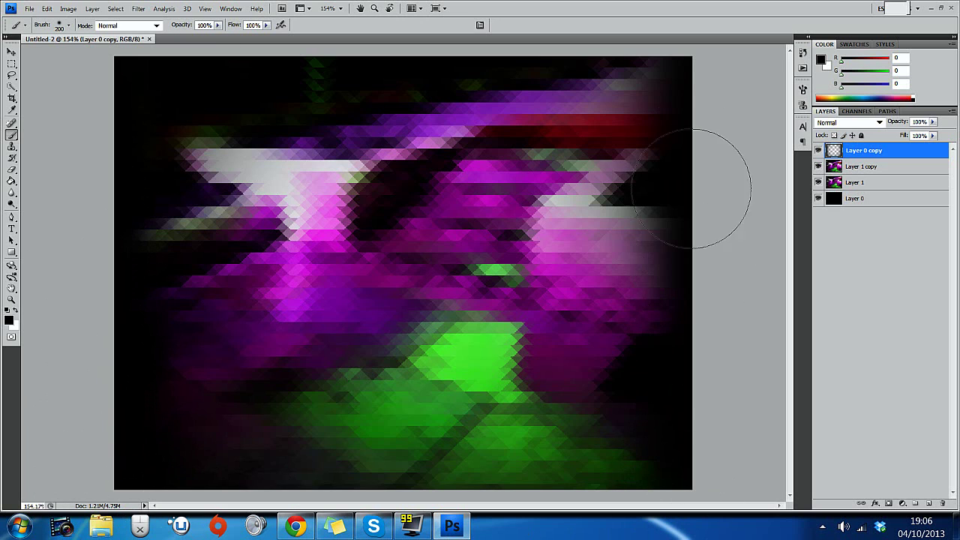